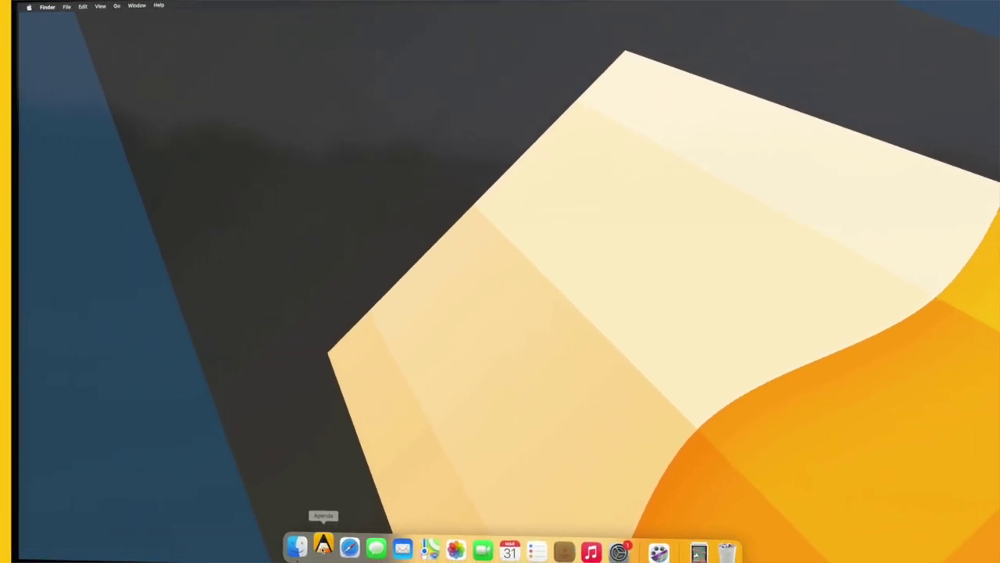
# Launch Agenda from the Dock, opening the Scuba Diving note.
pyautogui.click(356, 545)
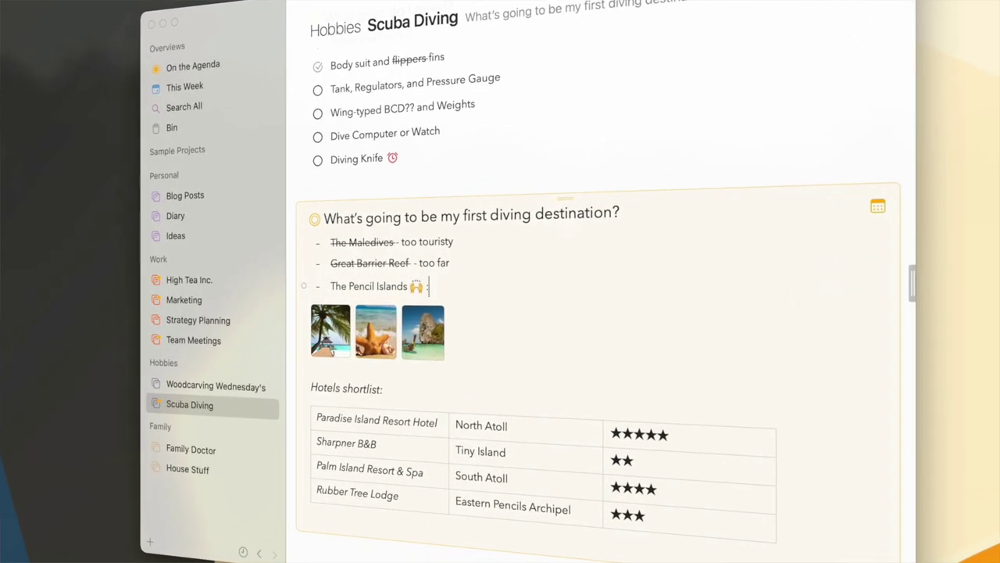
# Add an island emoji after The Pencil Islands, then switch to the High Tea Inc. project.
pyautogui.write('island')
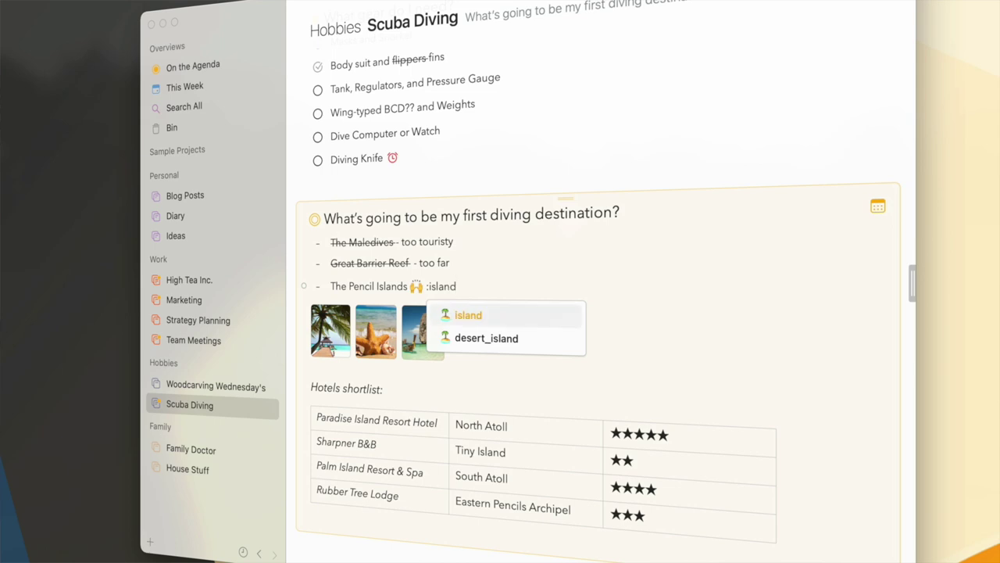
pyautogui.press('Return')
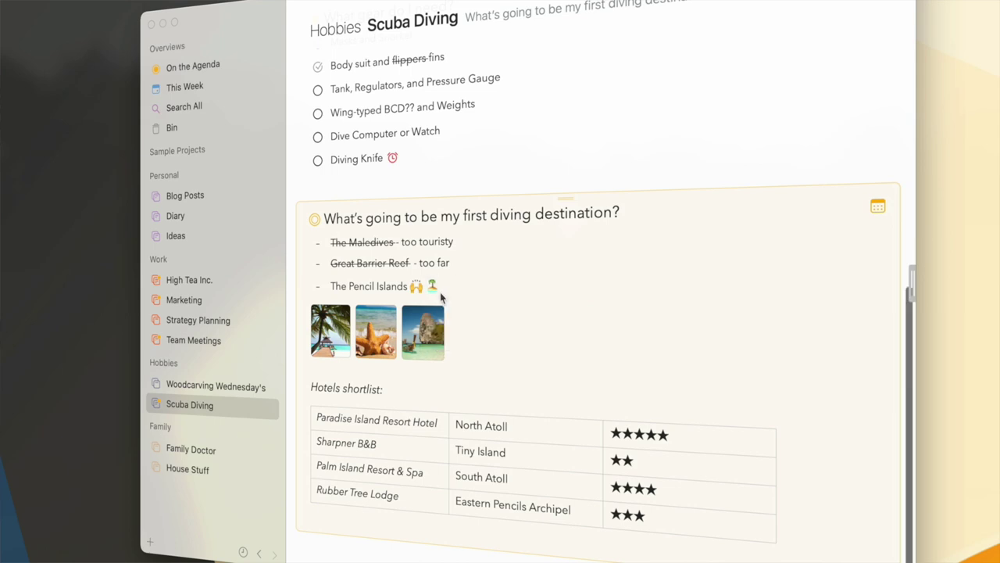
pyautogui.click(283, 280)
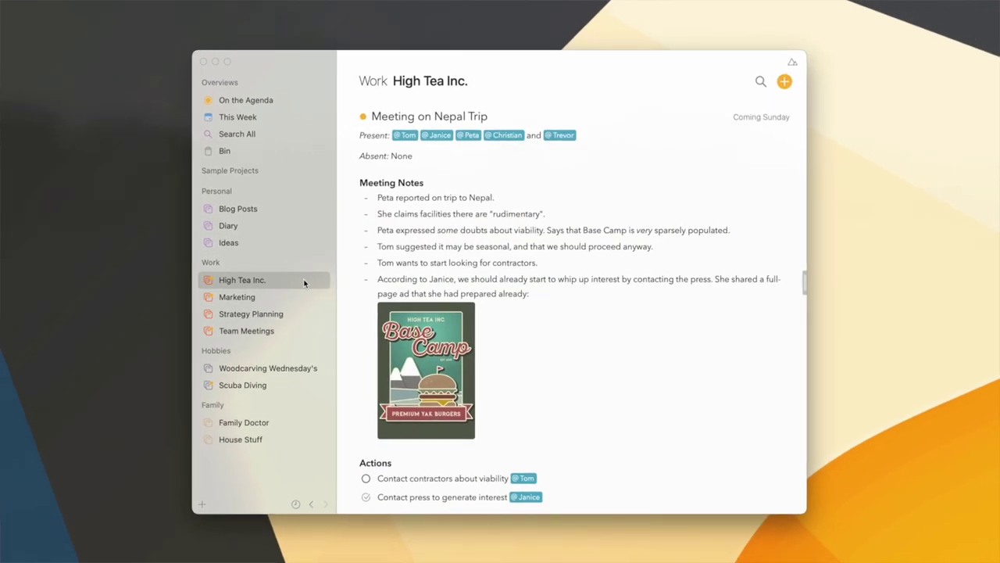
# Tag the contractors line #followup and add an @ mention of a colleague.
pyautogui.click(560, 266)
pyautogui.write('#')
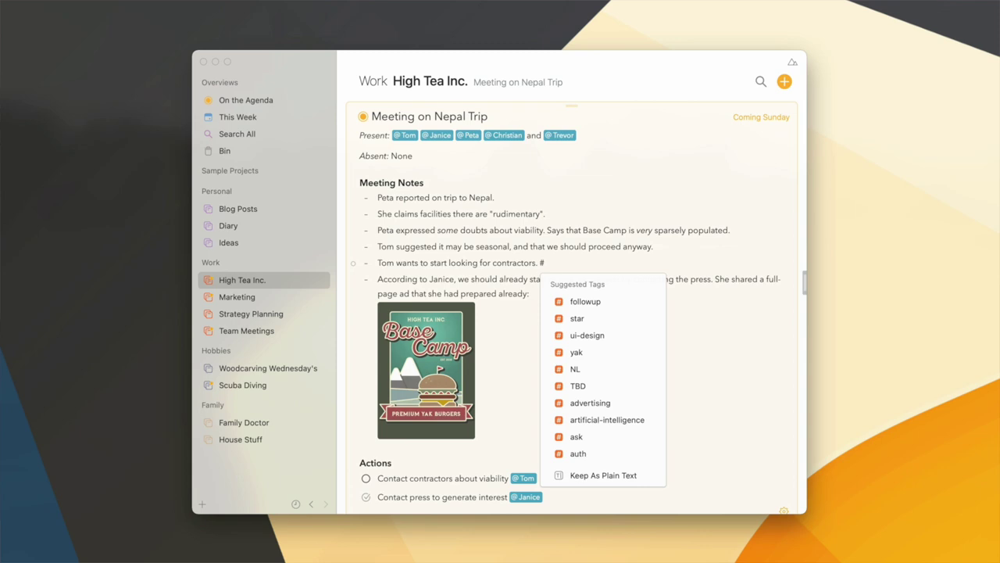
pyautogui.press('Down')
pyautogui.press('Down')
pyautogui.press('Down')
pyautogui.press('Down')
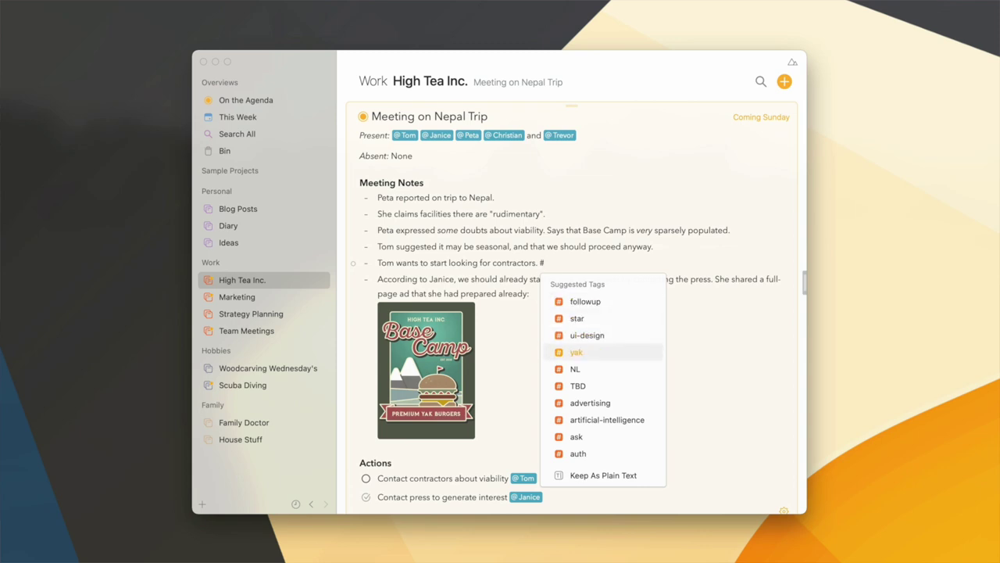
pyautogui.write('followup')
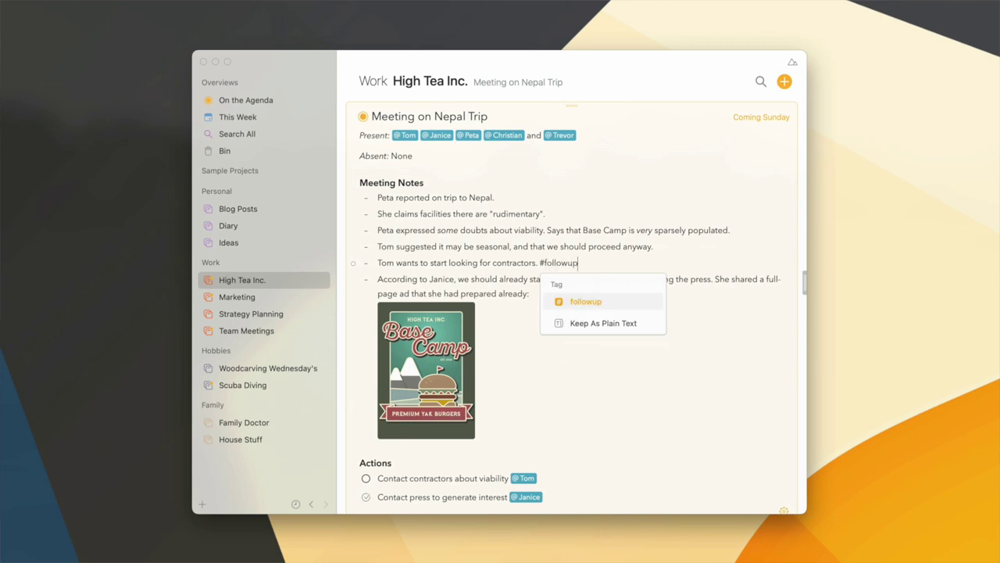
pyautogui.press('Return')
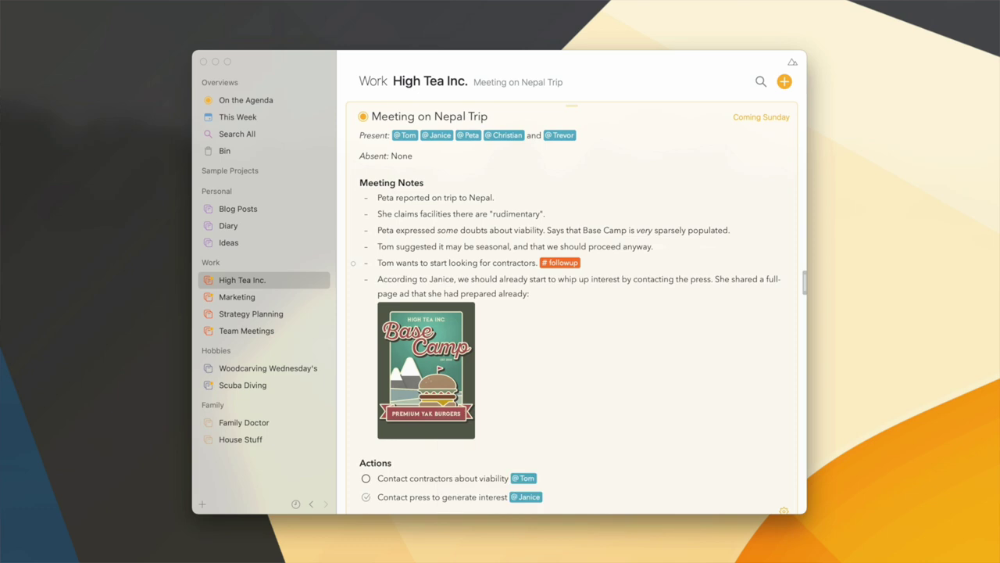
pyautogui.write('@')
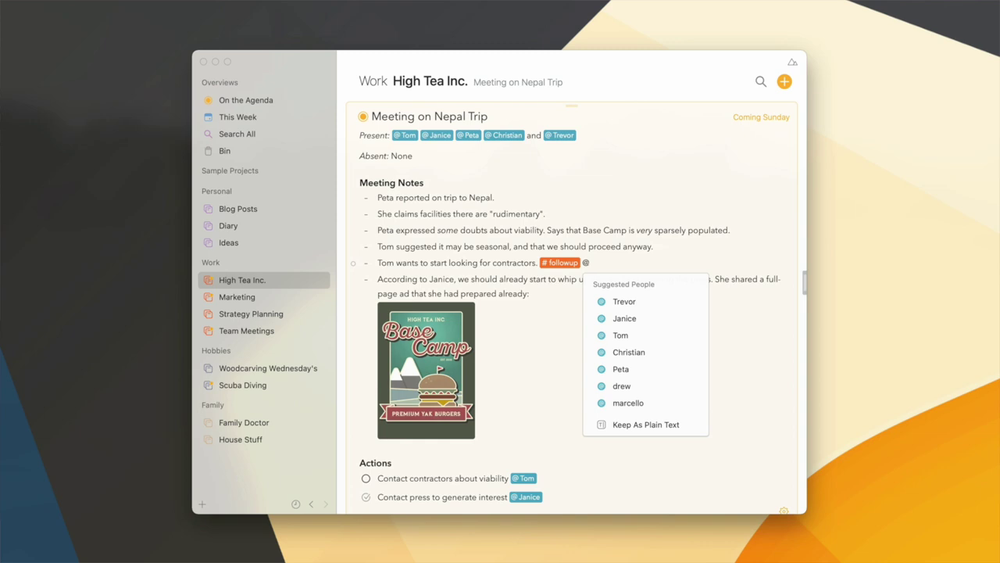
pyautogui.write('tom')
pyautogui.press('Return')
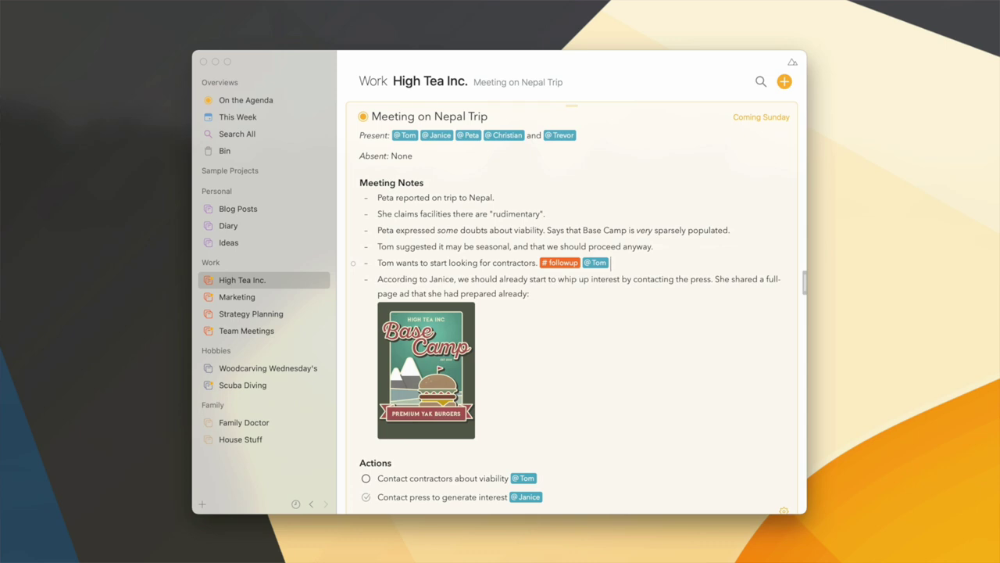
pyautogui.scroll(-5, 560, 268)
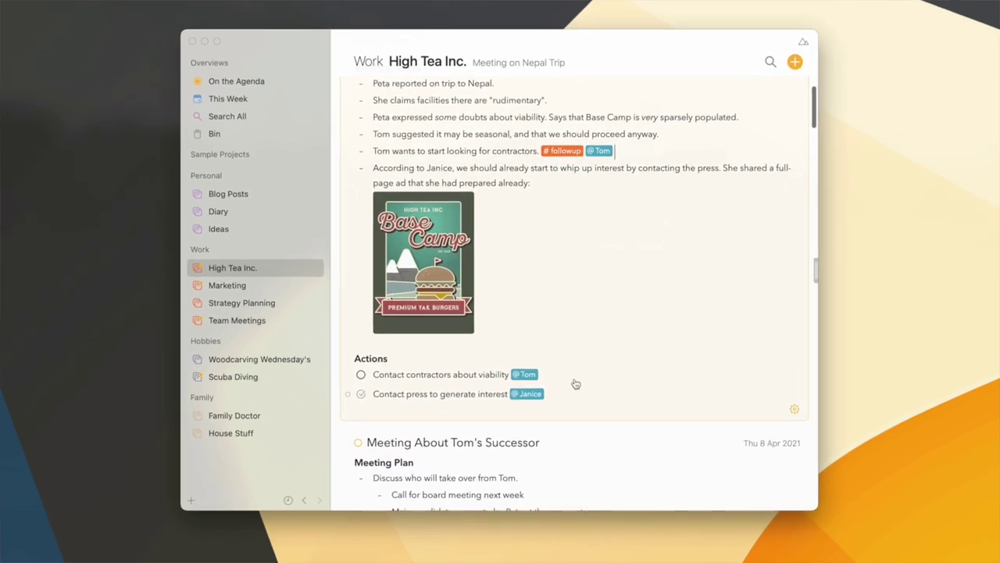
# Add a second person mention to the contractors action and tag the press action #create buzz.
pyautogui.click(576, 377)
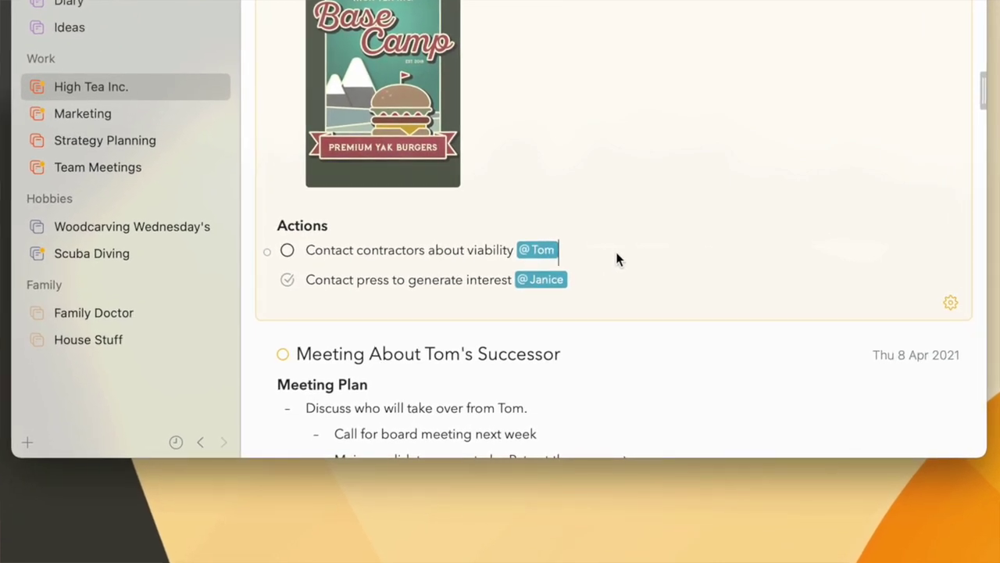
pyautogui.write('@')
pyautogui.write('(Charles Parnot)')
pyautogui.click(599, 281)
pyautogui.write('#(create buzz)')
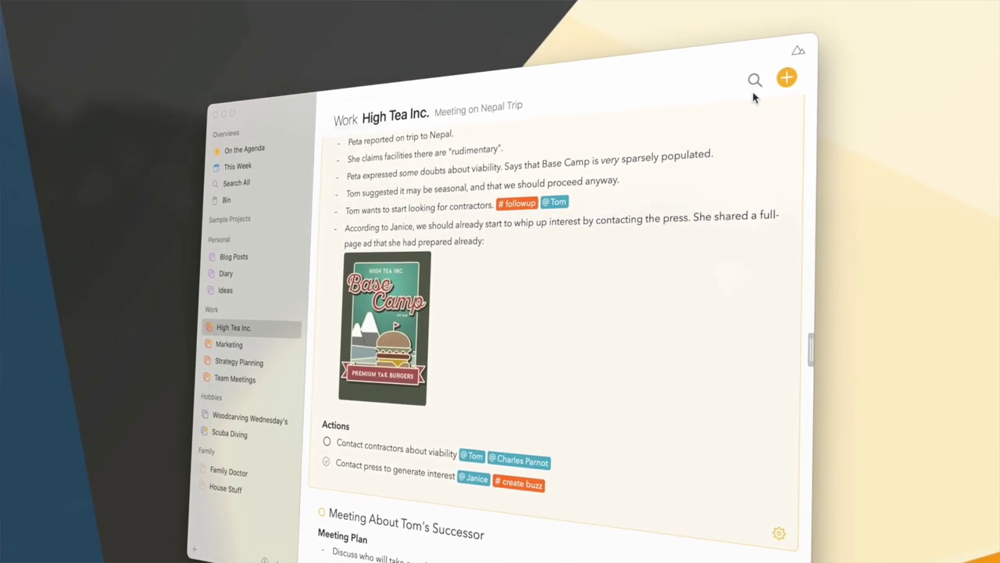
pyautogui.click(764, 67)
# Type #yak in the search to browse the existing tags.
pyautogui.write('#')
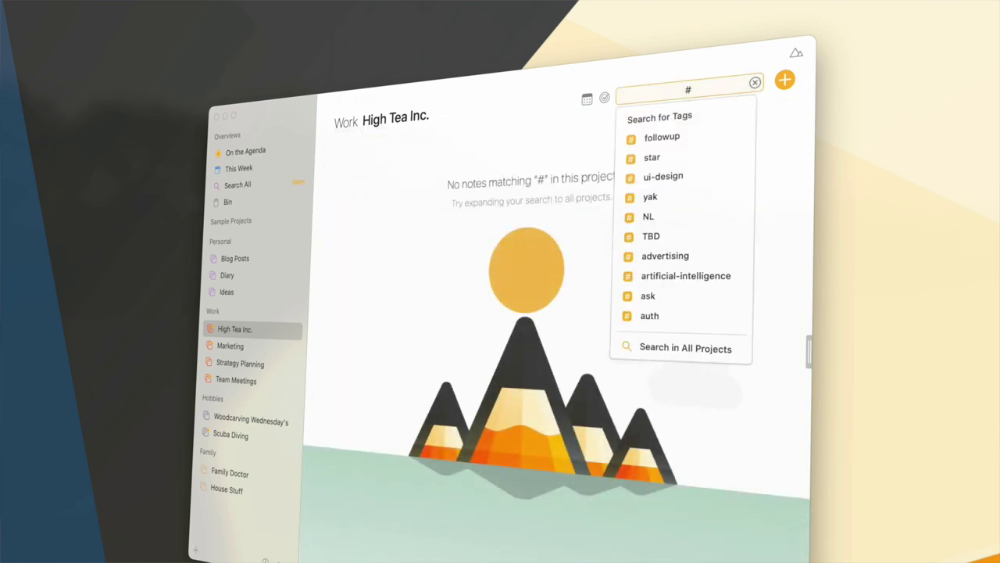
pyautogui.write('yak')
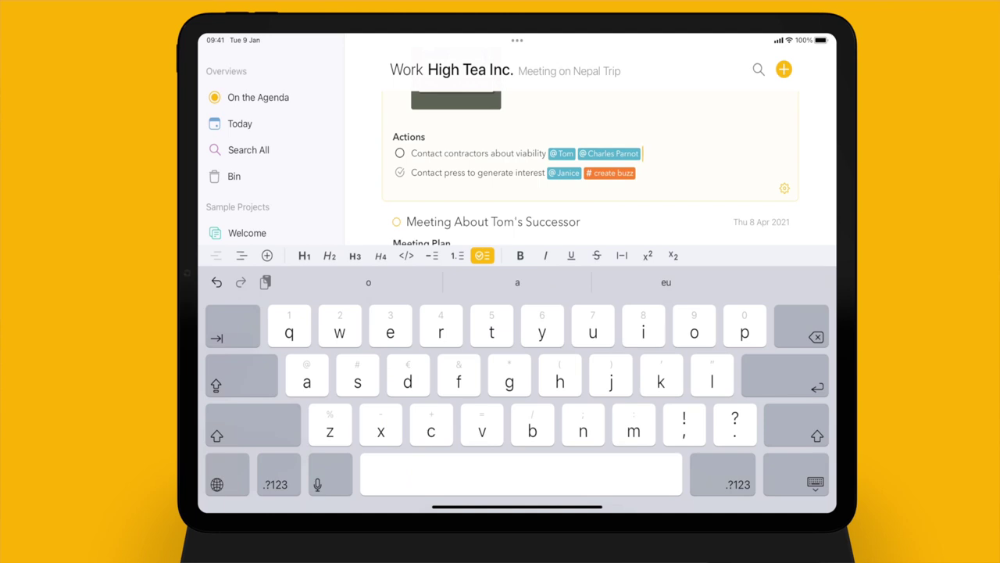
# Tag the contractors action #artificial-intelligence and the press action #advertising.
pyautogui.write('#a')
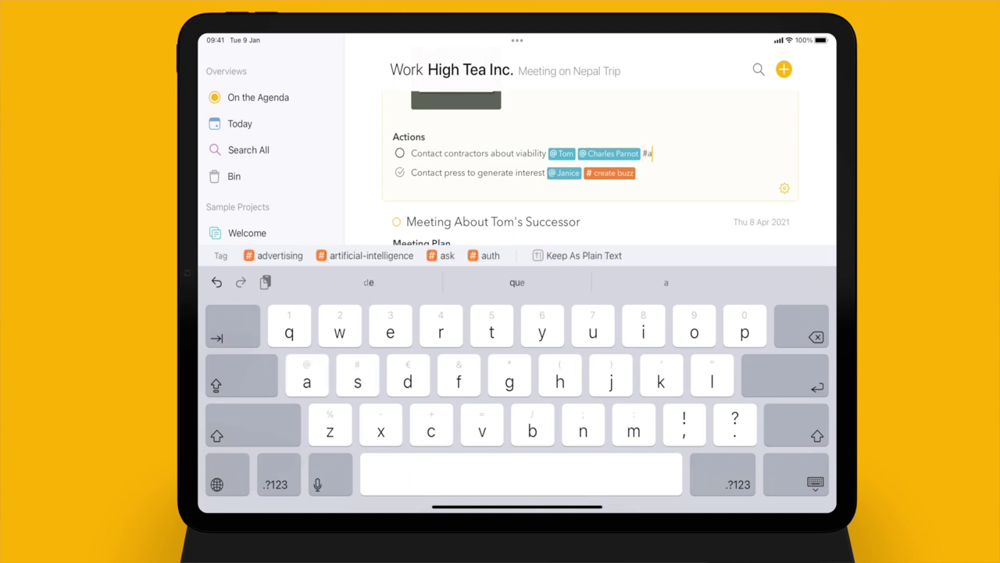
pyautogui.click(371, 255)
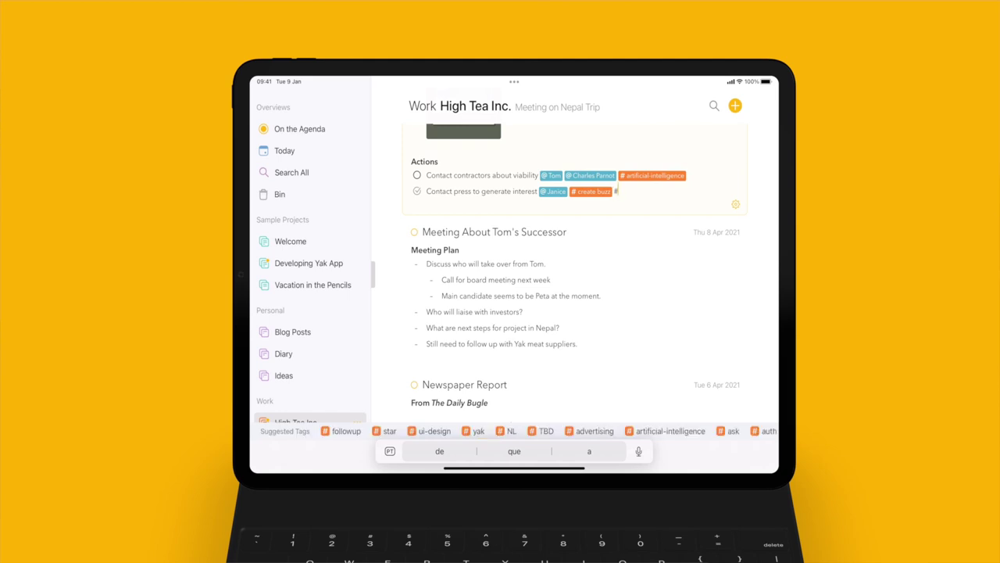
pyautogui.press('Right')
pyautogui.press('Right')
pyautogui.press('Right')
pyautogui.press('Right')
pyautogui.press('Right')
pyautogui.press('Right')
pyautogui.press('Right')
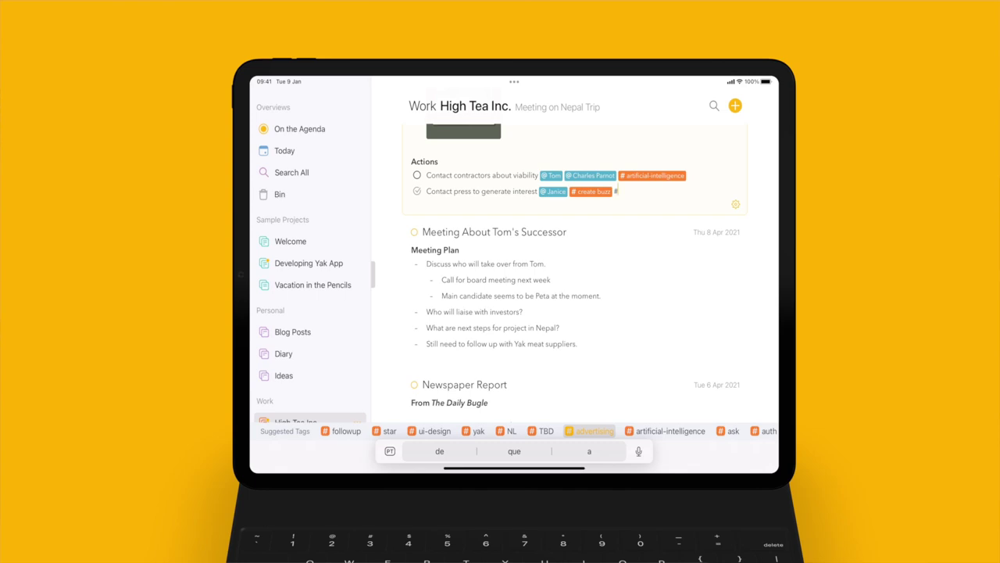
pyautogui.press('Return')
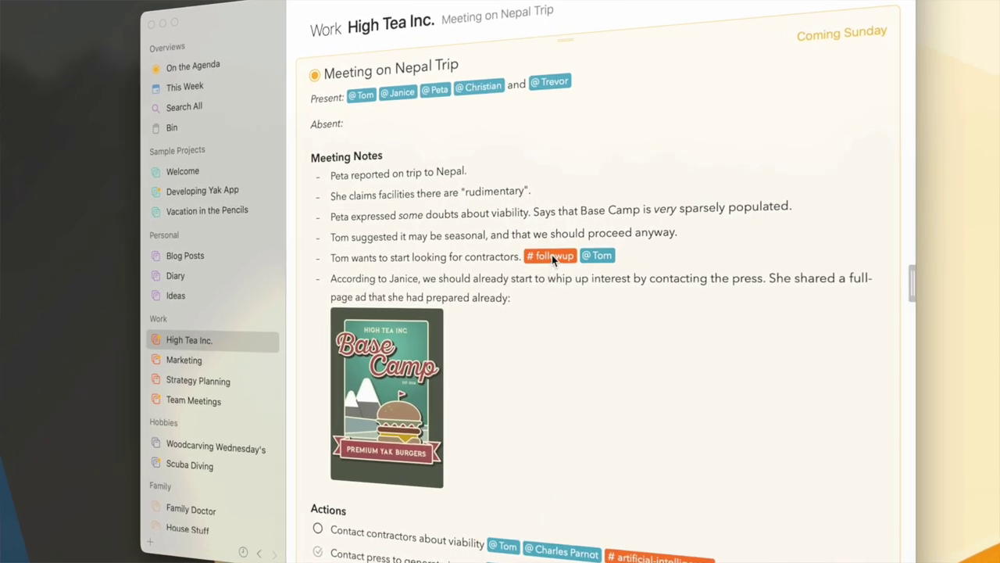
# In Manage Tags, merge the misspelled atrificial-intelligence tag with artificial-intelligence.
pyautogui.click(552, 255)
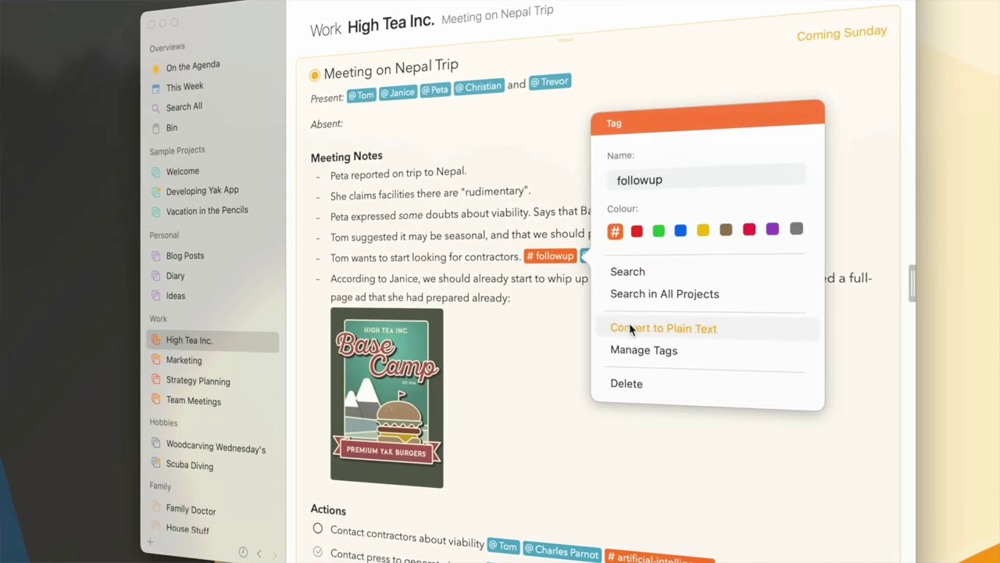
pyautogui.click(631, 350)
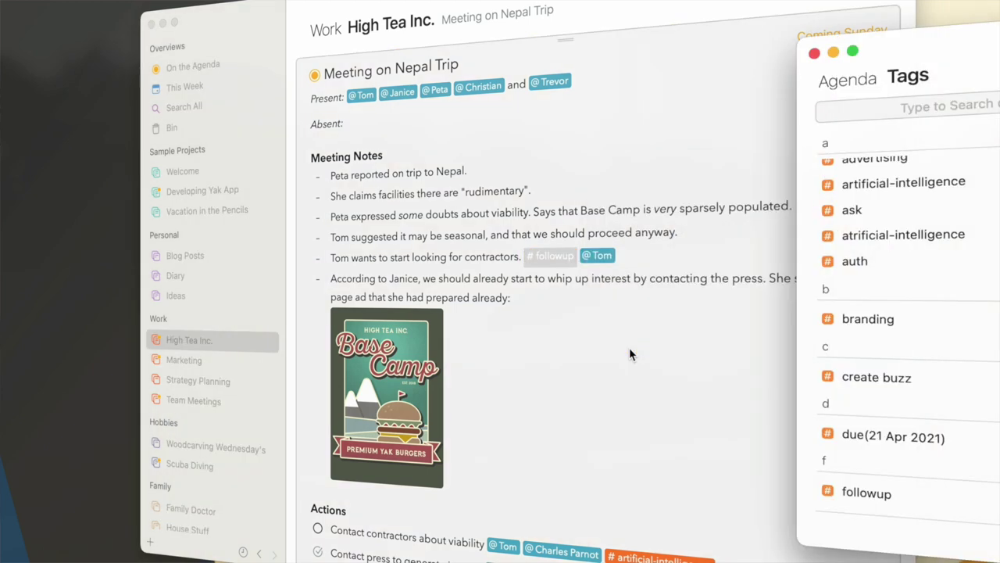
pyautogui.scroll(-6, 795, 329)
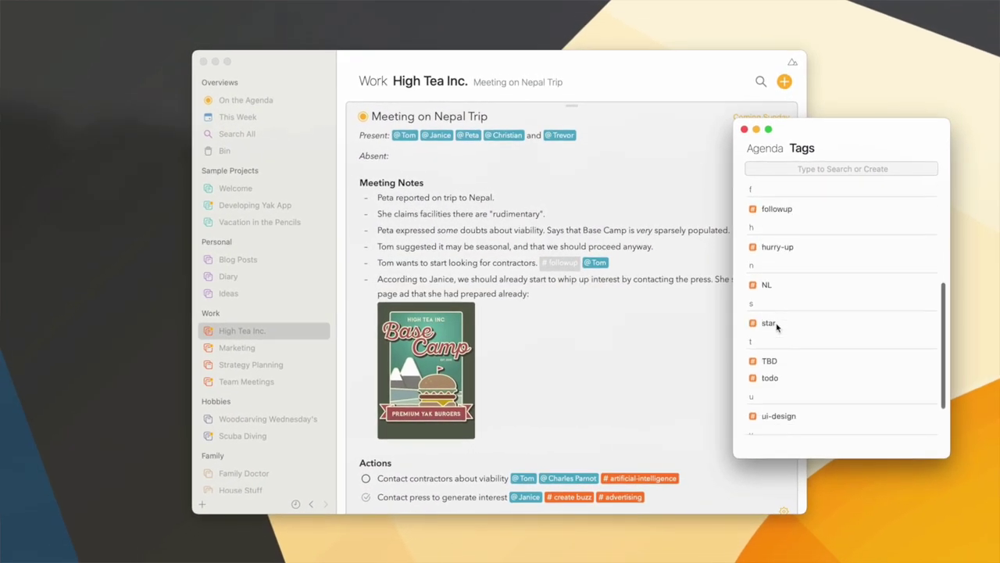
pyautogui.scroll(6, 776, 327)
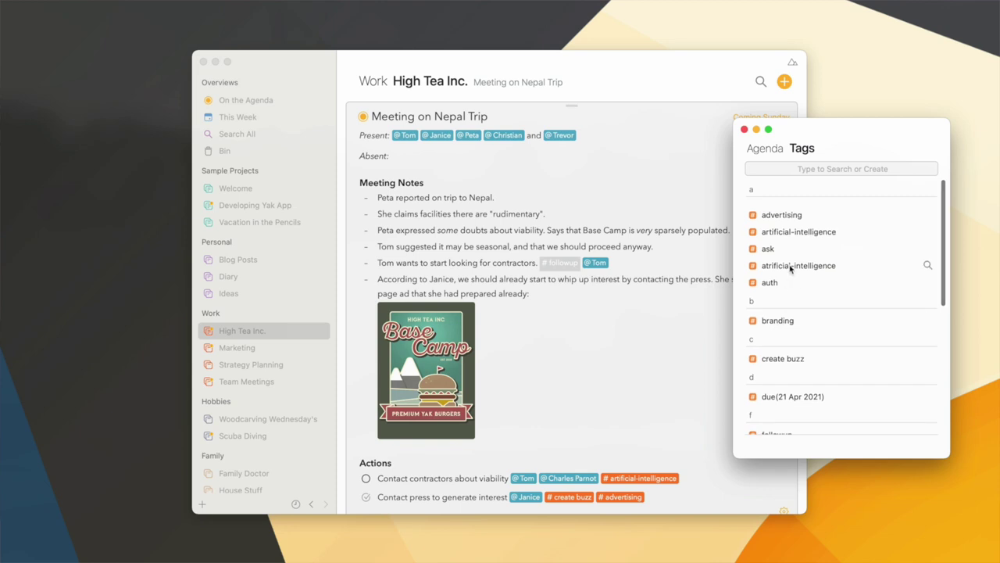
pyautogui.click(790, 266)
pyautogui.keyDown('super'); pyautogui.click(800, 233); pyautogui.keyUp('super')
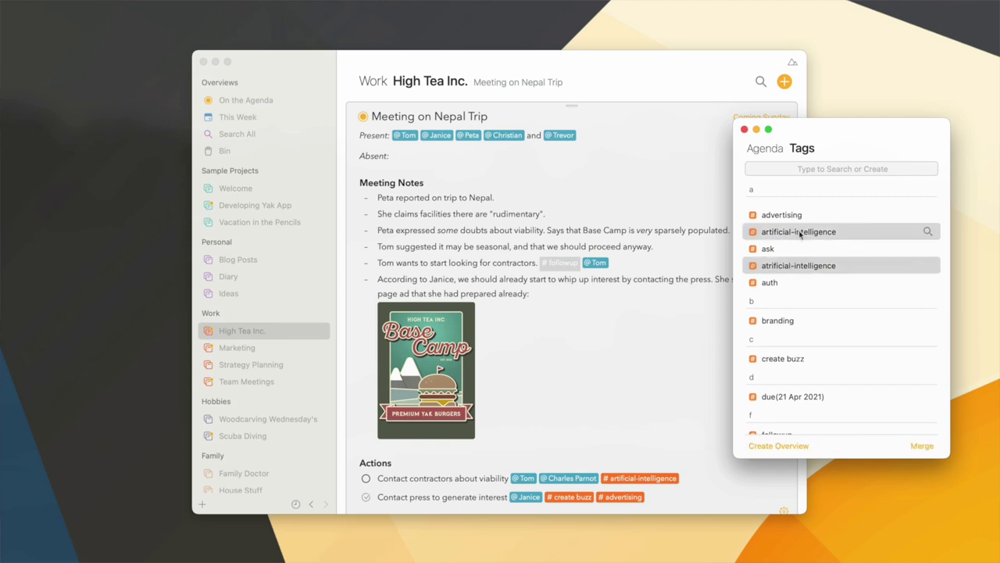
pyautogui.click(922, 447)
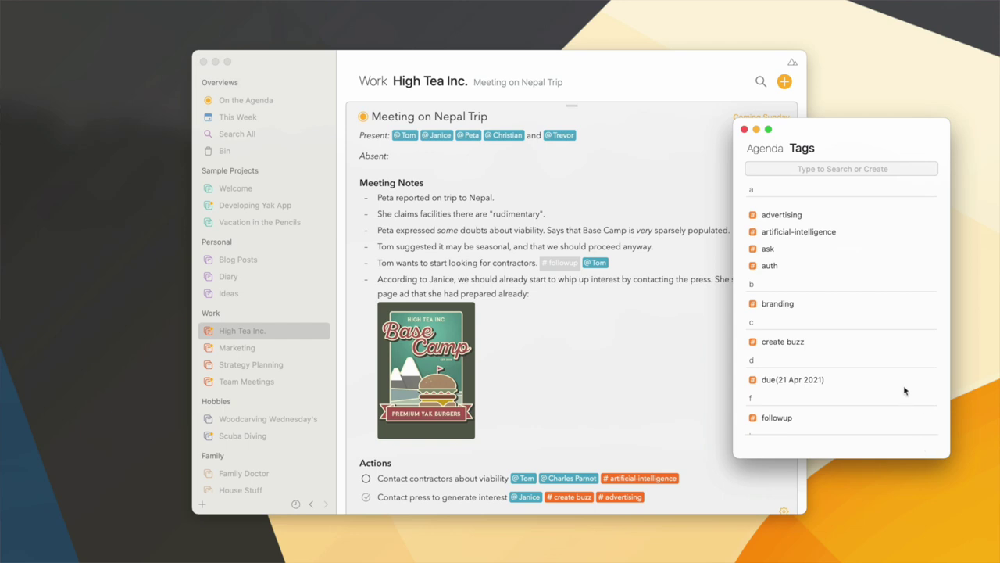
# Rename the merged tag to AI and search all projects for #AI.
pyautogui.doubleClick(784, 228)
pyautogui.write('AI')
pyautogui.press('Return')
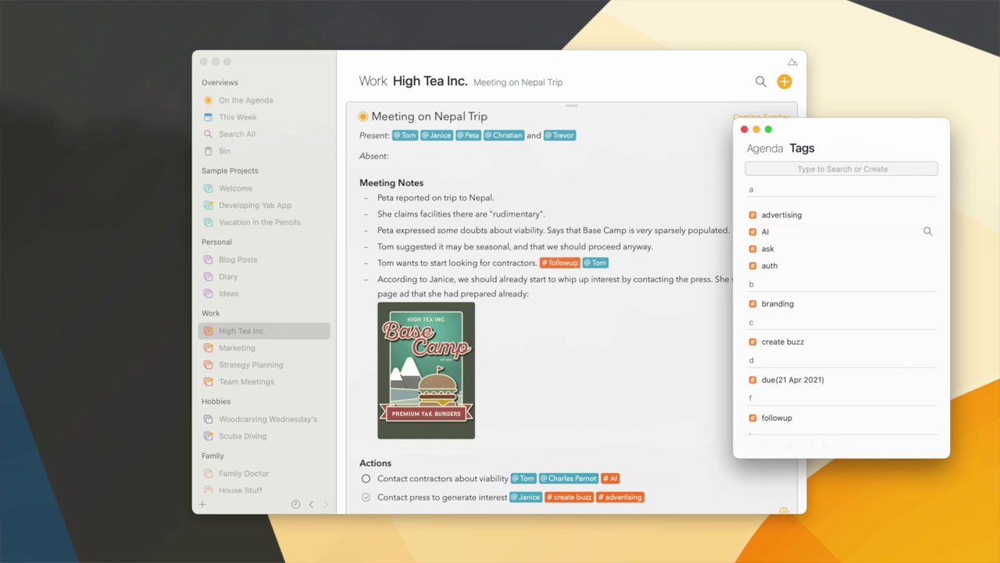
pyautogui.click(927, 232)
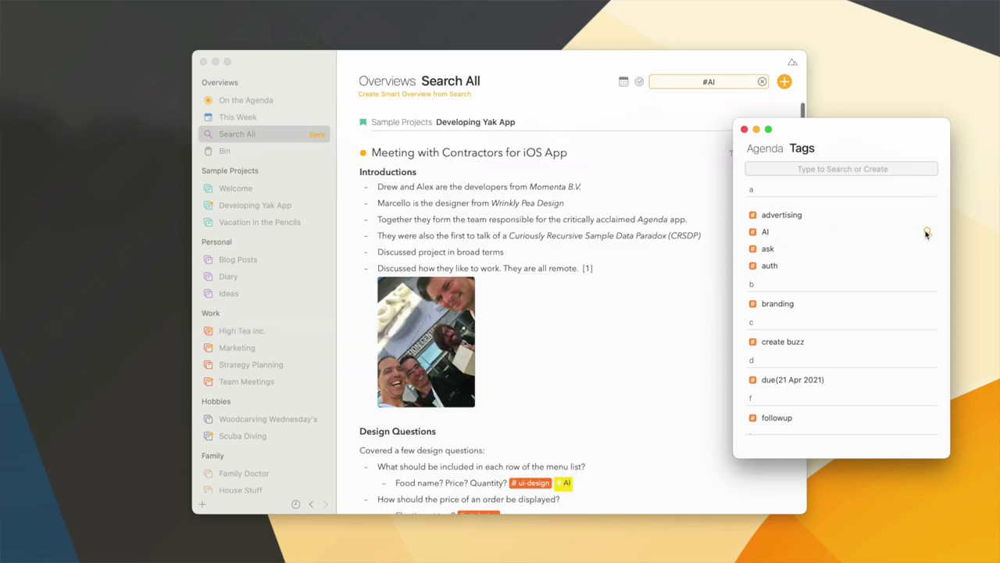
# Search all projects for #followup and save it as a #followup overview.
pyautogui.click(927, 418)
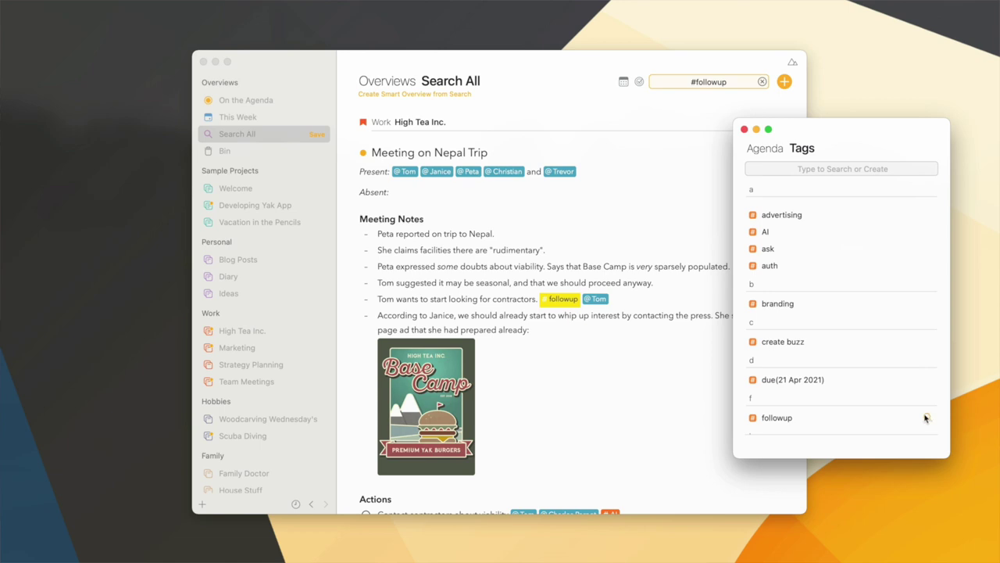
pyautogui.click(791, 418)
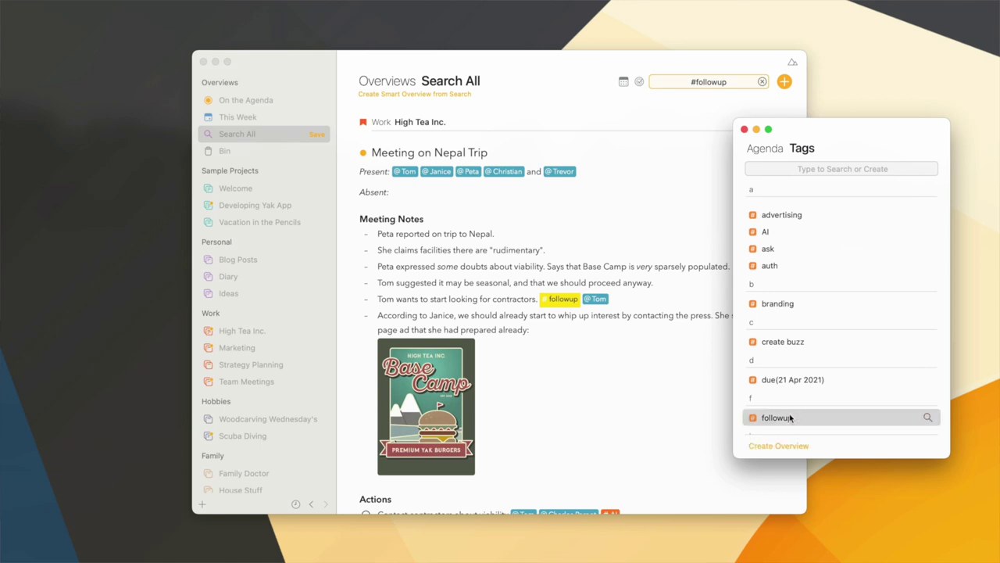
pyautogui.click(790, 444)
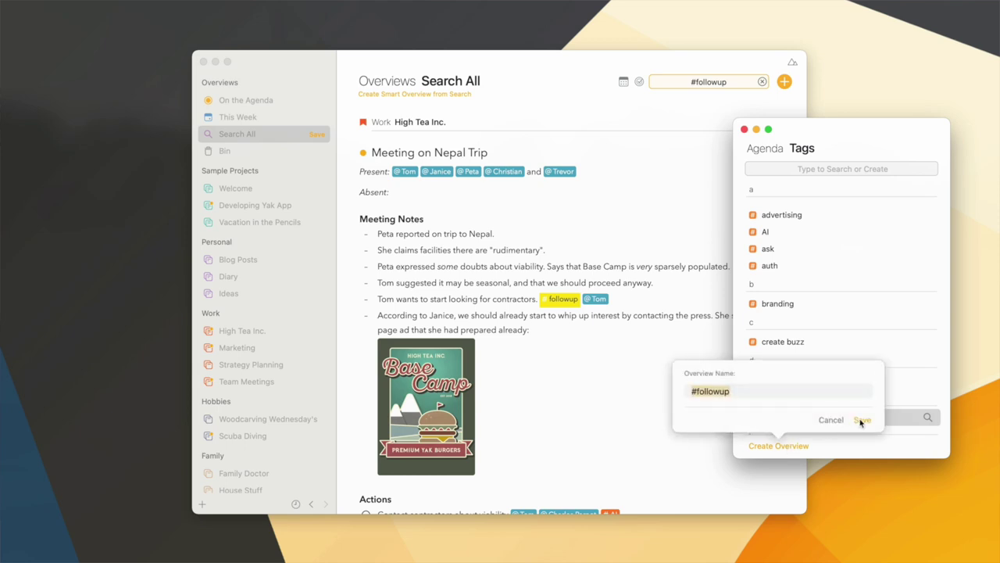
pyautogui.click(861, 420)
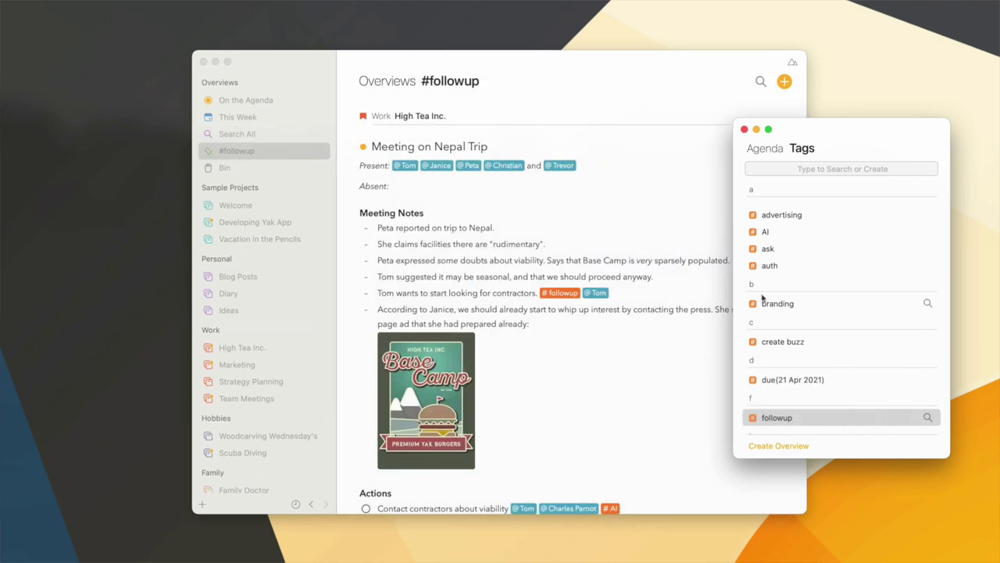